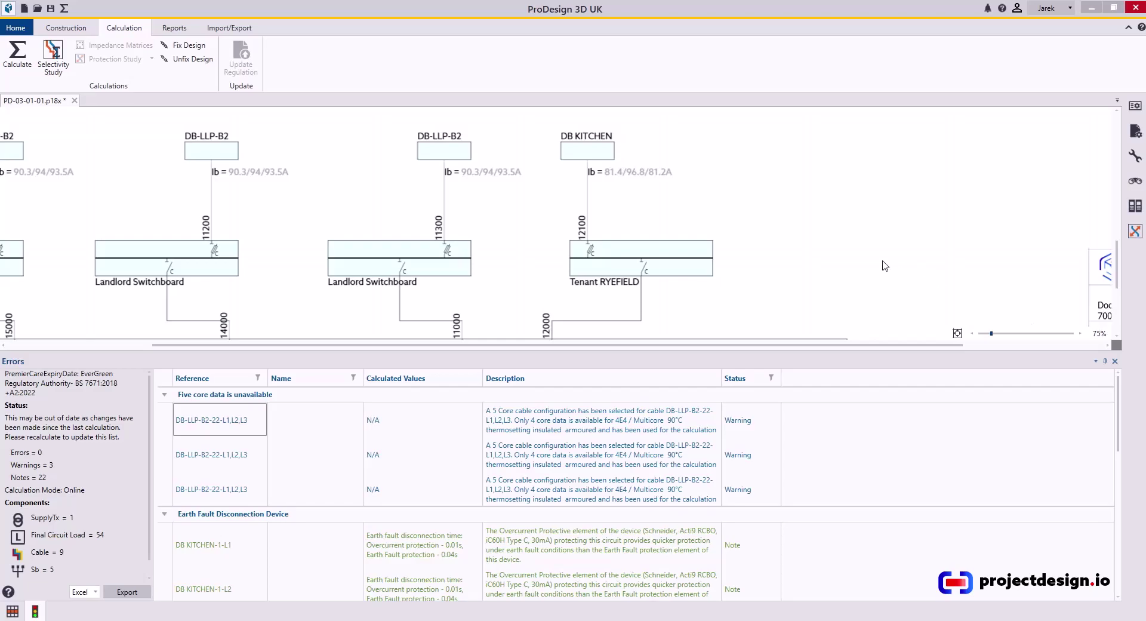
Step: Open feeder cable 12100's protection settings to view its 100A BS 88-3 fuse, fully rated
click(588, 202)
double_click(589, 202)
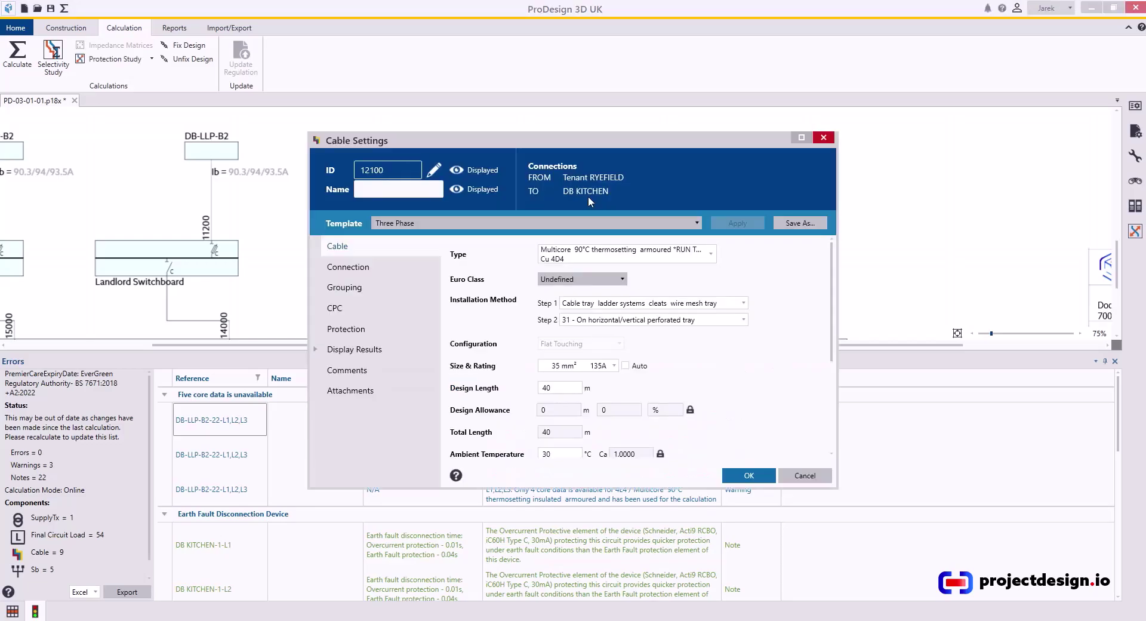
click(383, 330)
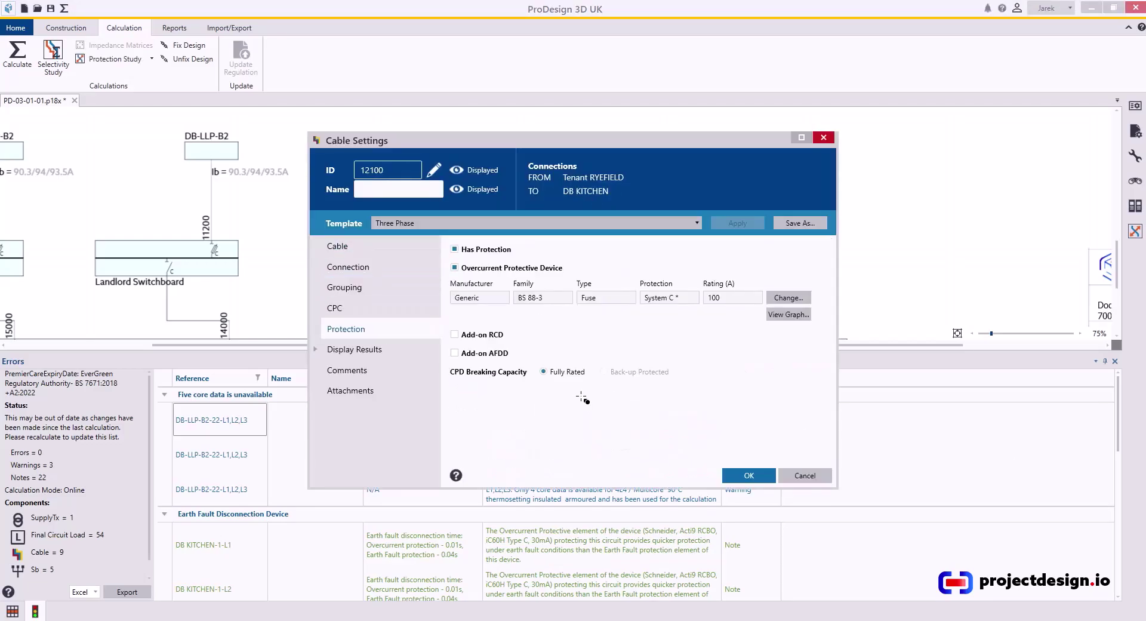
mouse_move(444, 360)
mouse_down()
mouse_move(493, 385)
mouse_move(596, 384)
mouse_up()
Step: Close cable 12100's settings, list DB KITCHEN's circuits and check circuit 1-L1's protection
click(793, 482)
click(609, 151)
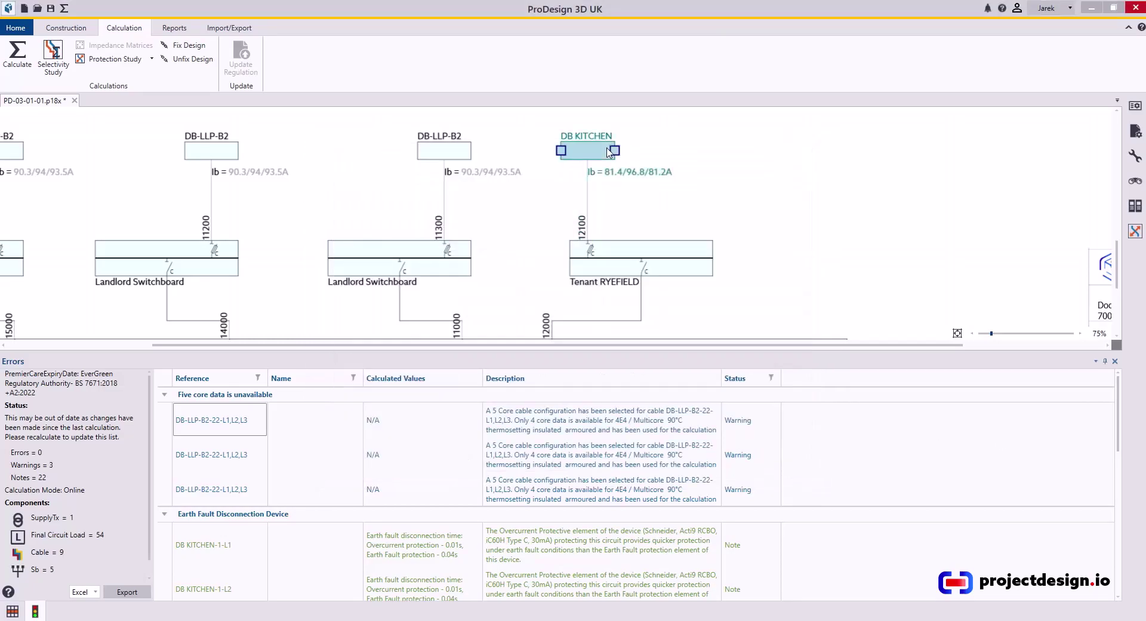
double_click(609, 152)
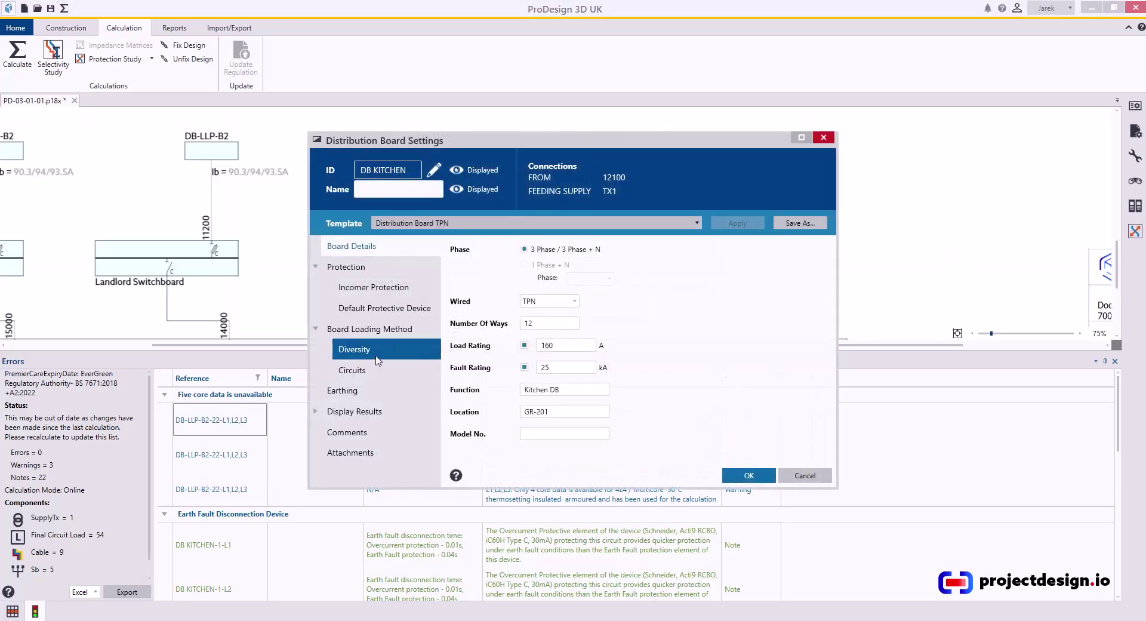
click(352, 370)
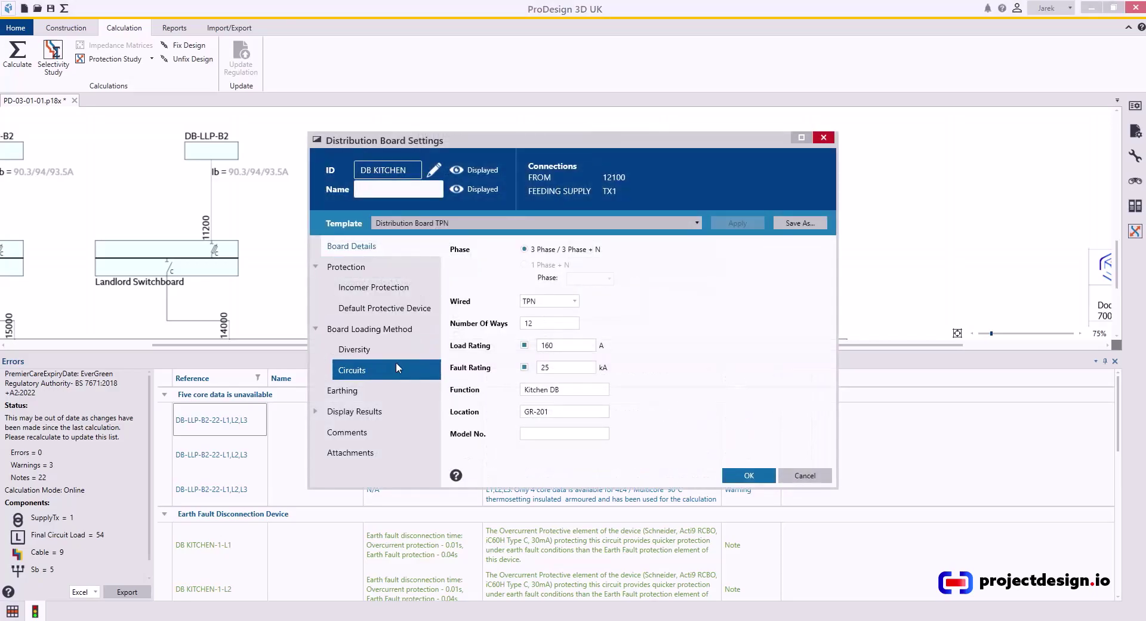
double_click(618, 352)
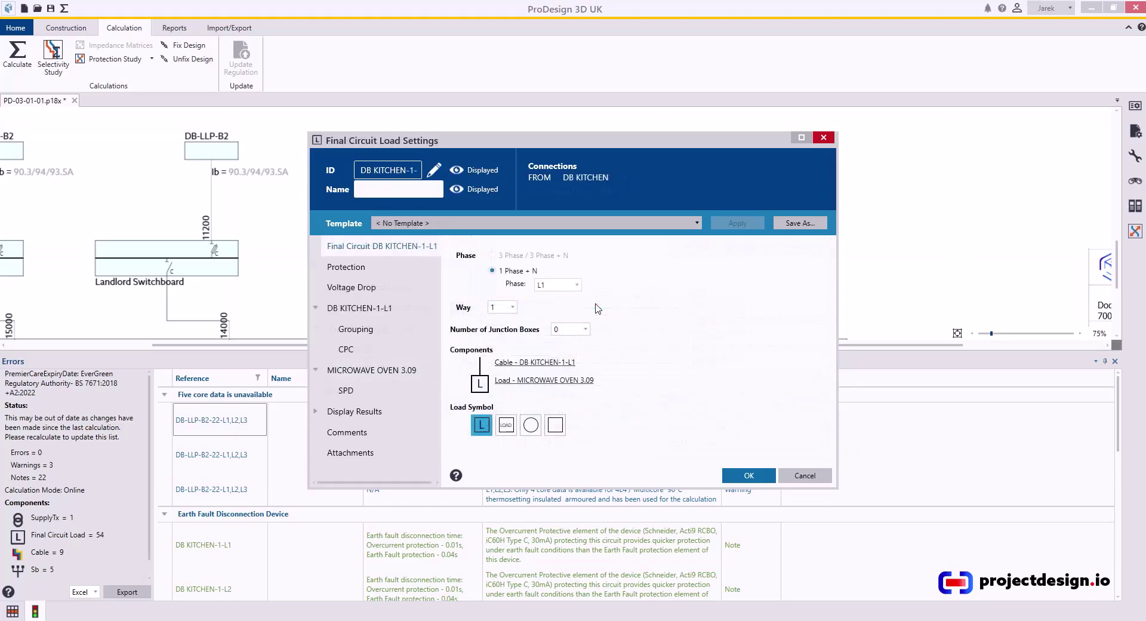
click(355, 311)
click(348, 268)
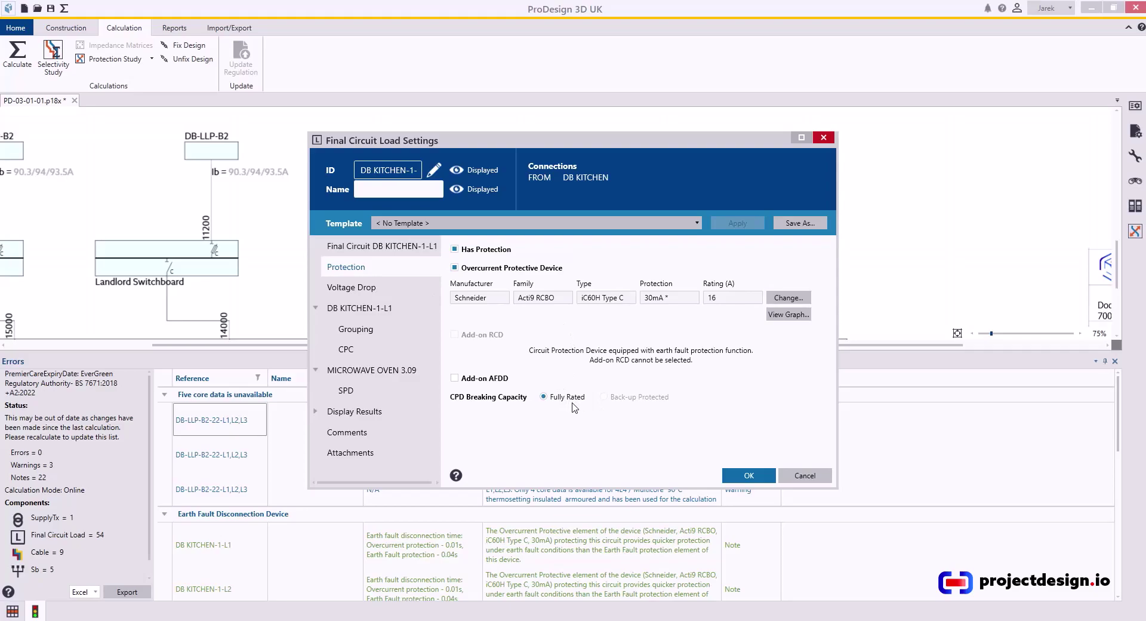
key(Escape)
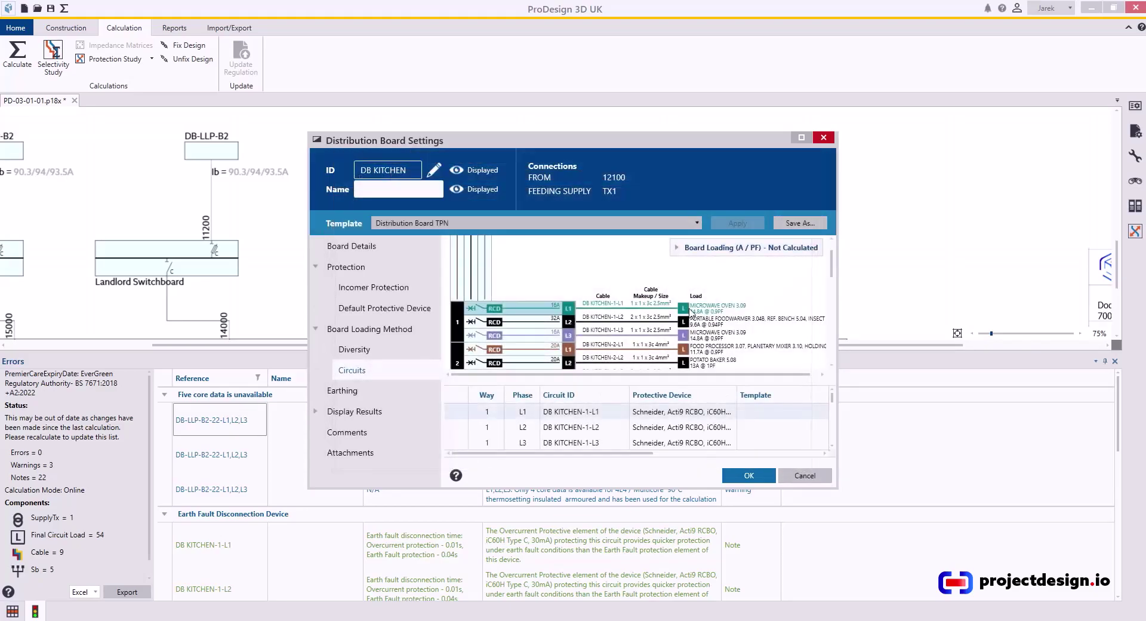
Step: Check circuit 12-L1's BS EN60898 protection settings, then close them unchanged
scroll(627, 349, up, 1)
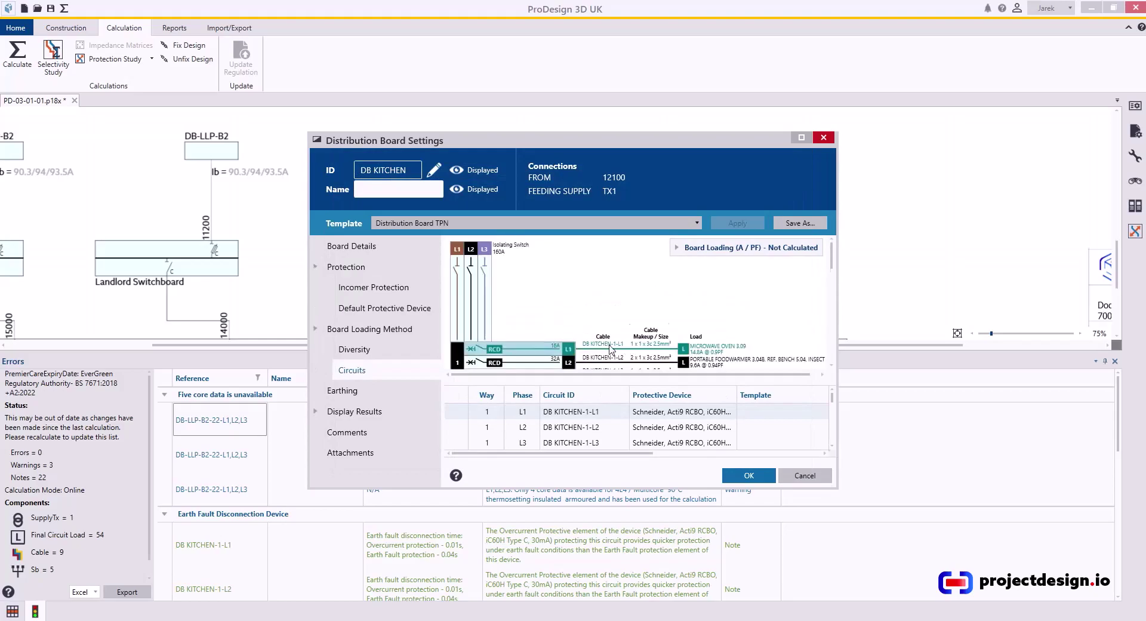
scroll(610, 349, down, 15)
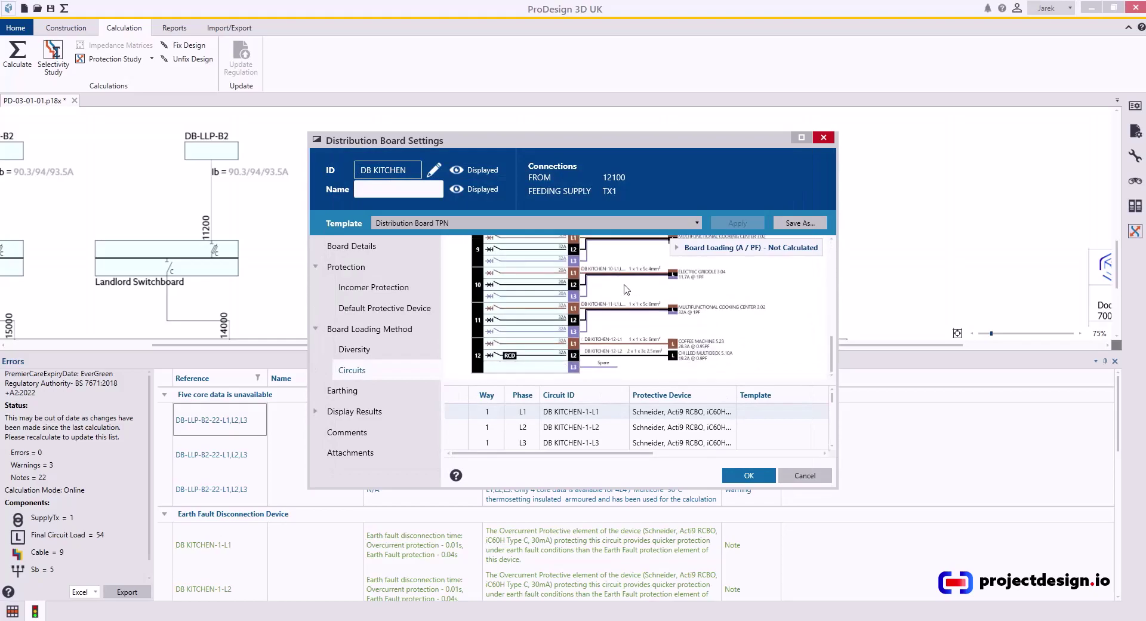
click(615, 343)
double_click(615, 343)
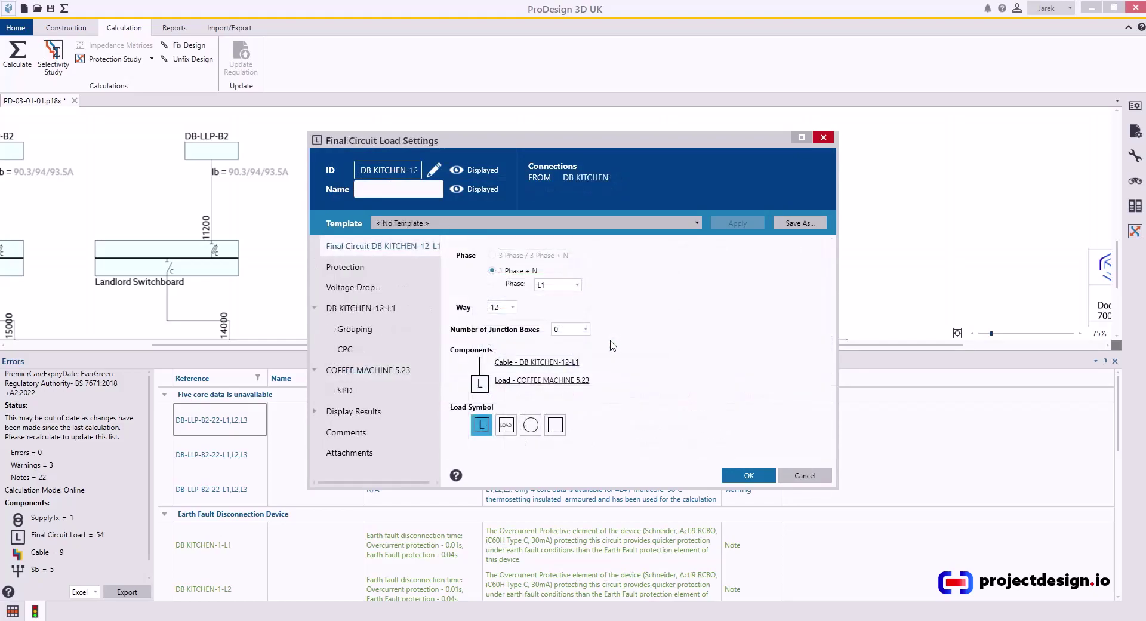
click(366, 273)
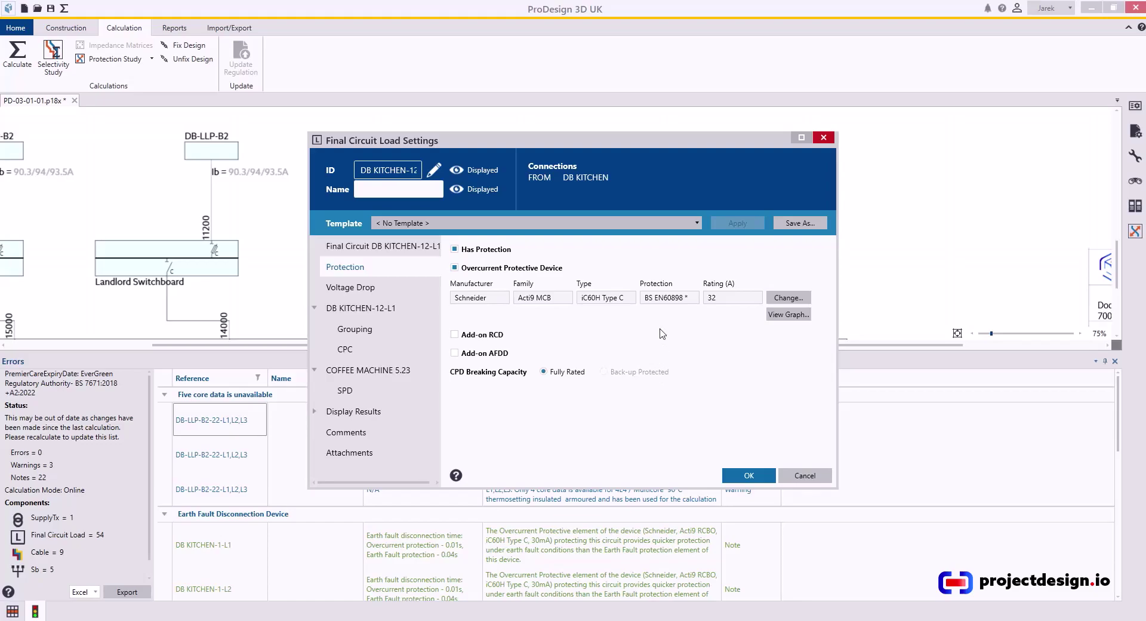
drag(645, 298, 649, 297)
drag(664, 297, 692, 296)
click(805, 475)
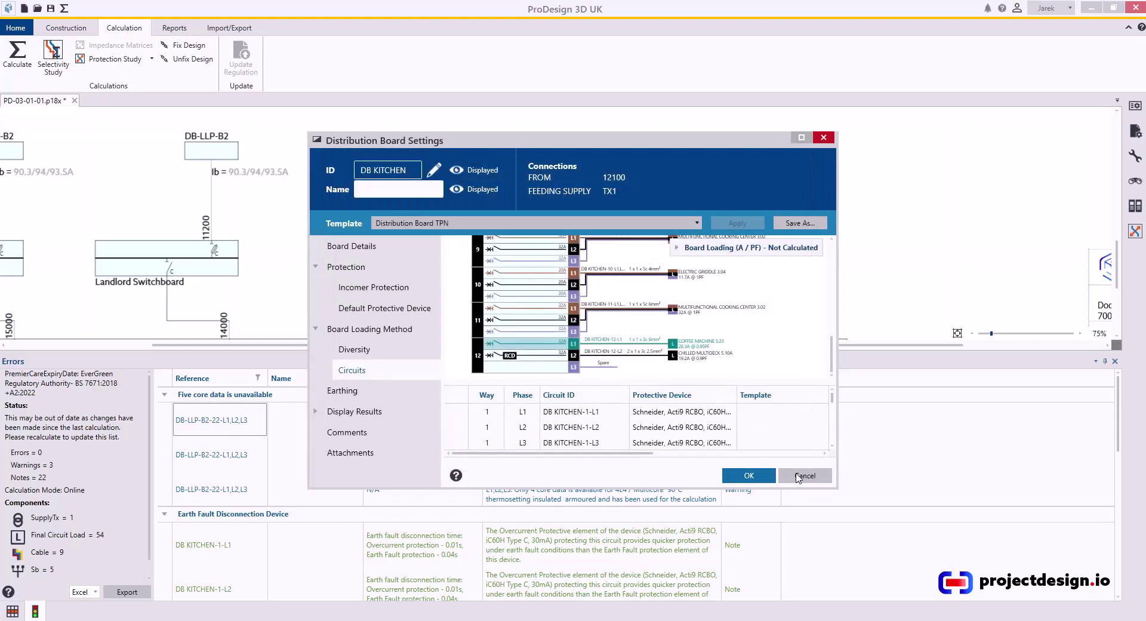
Step: Close DB KITCHEN's board settings and reopen feeder cable 12100's protection settings
click(800, 476)
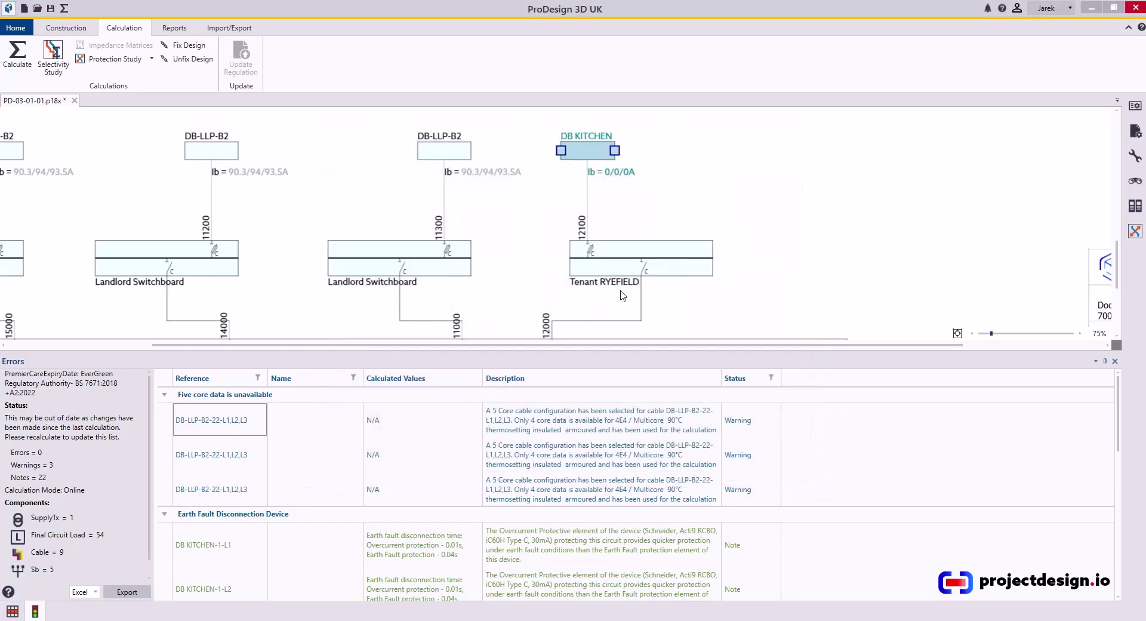
click(595, 142)
click(588, 188)
click(590, 190)
double_click(589, 191)
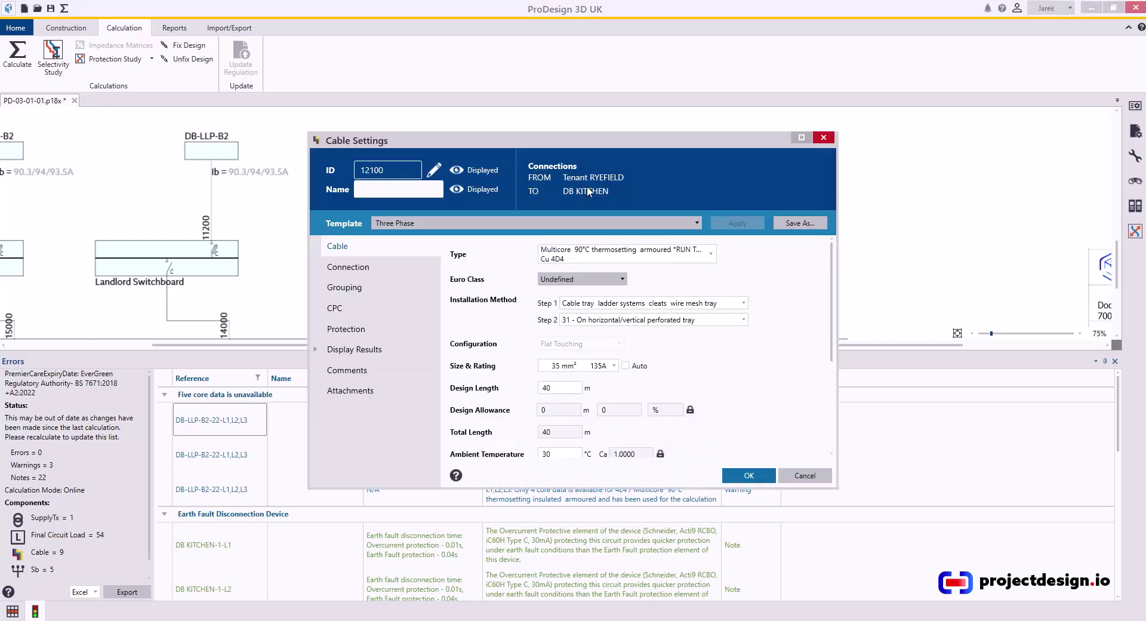
click(347, 329)
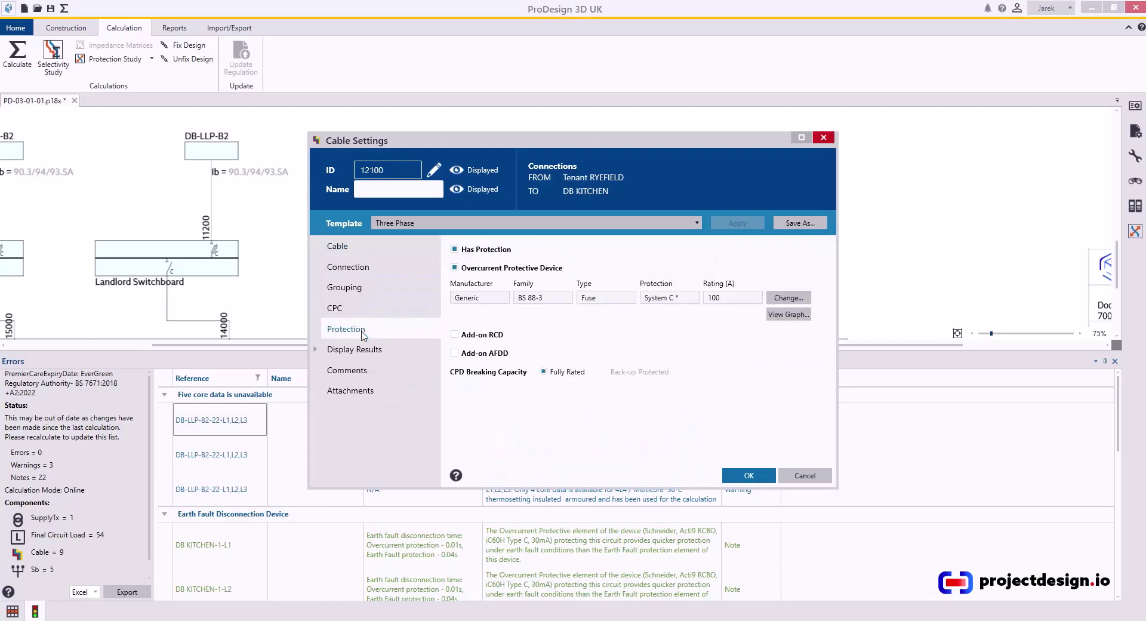
Step: Choose a Schneider Compact NSX NSX160F TM-D 125A breaker as the cable's protective device
click(780, 298)
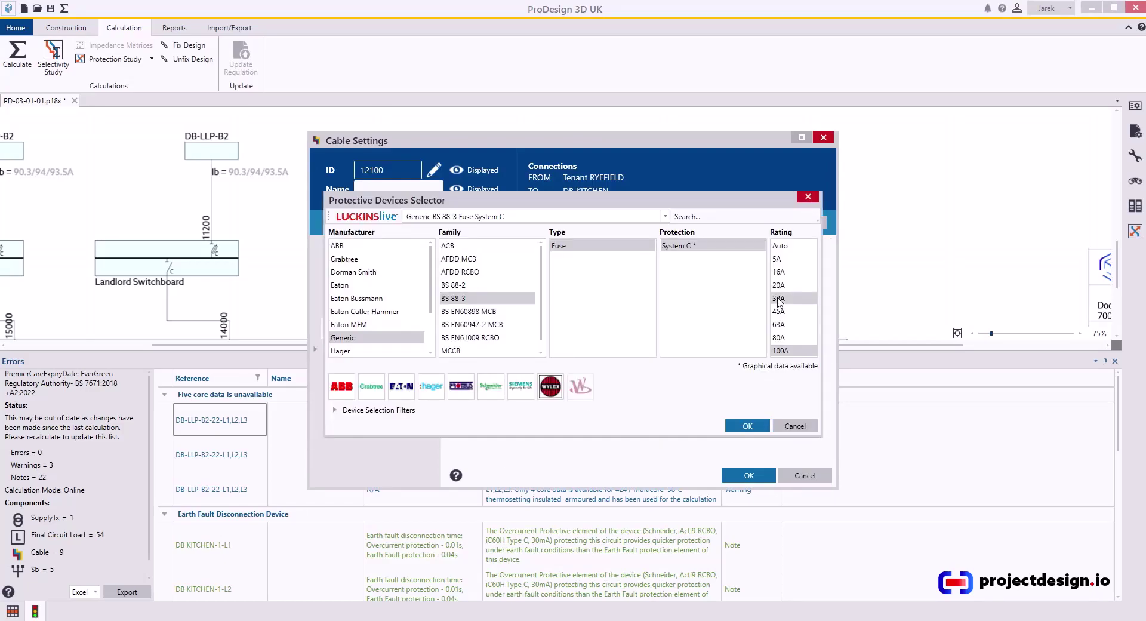
click(492, 388)
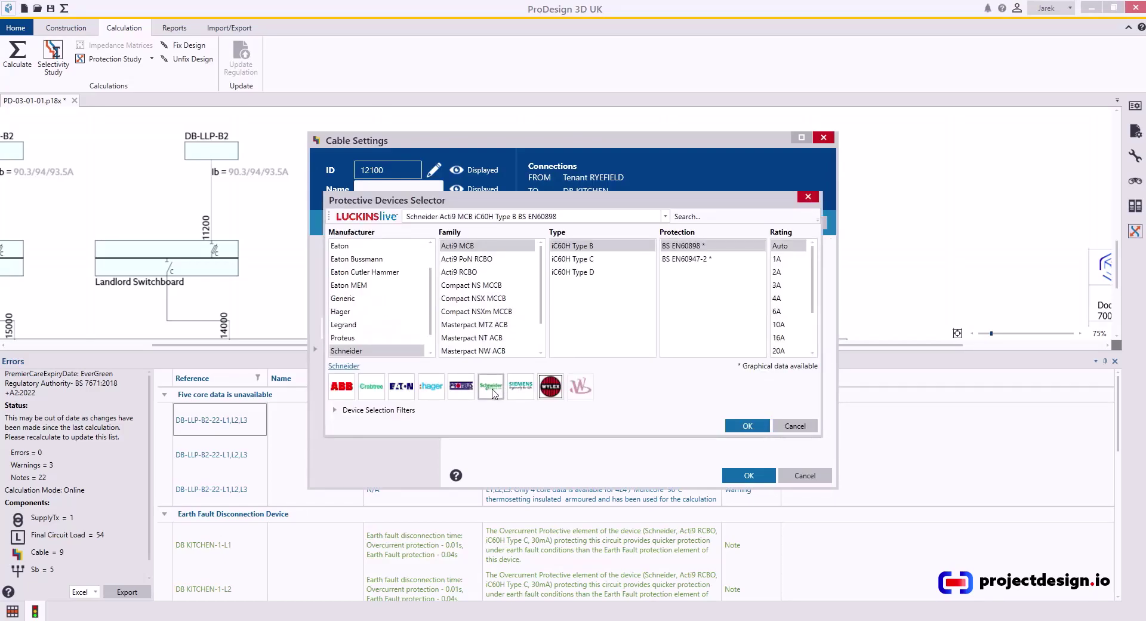
click(469, 300)
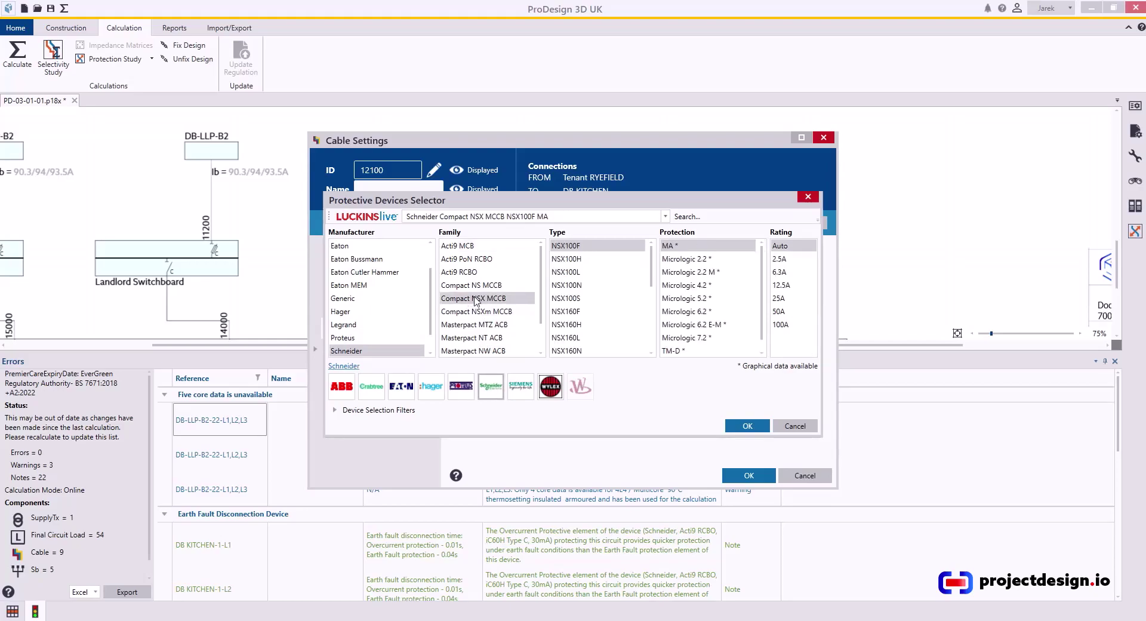
click(589, 312)
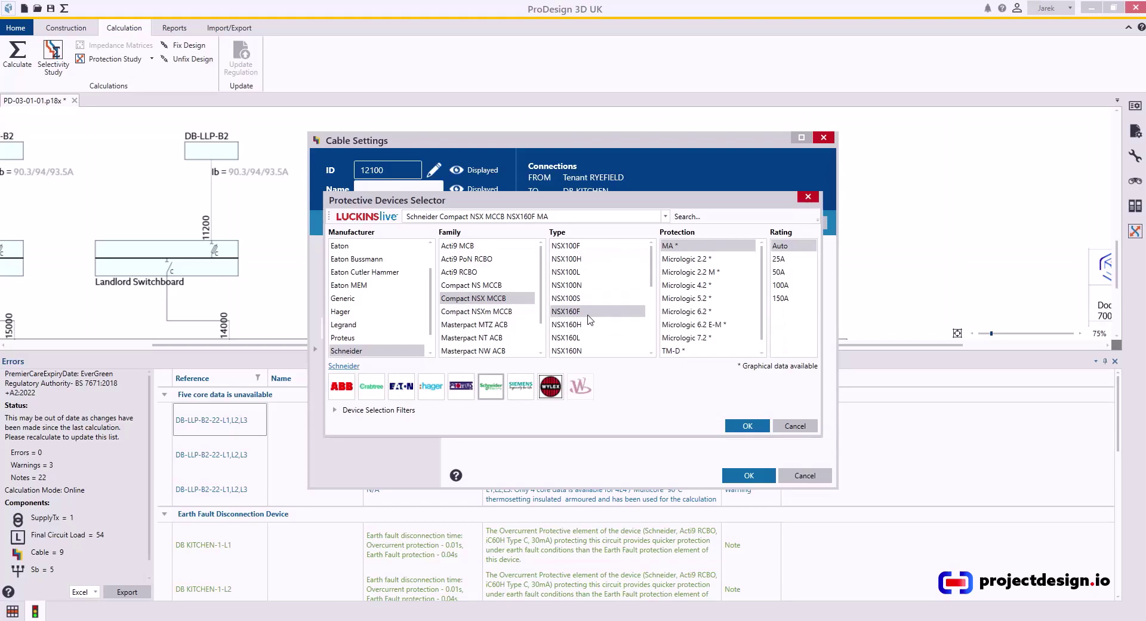
click(666, 349)
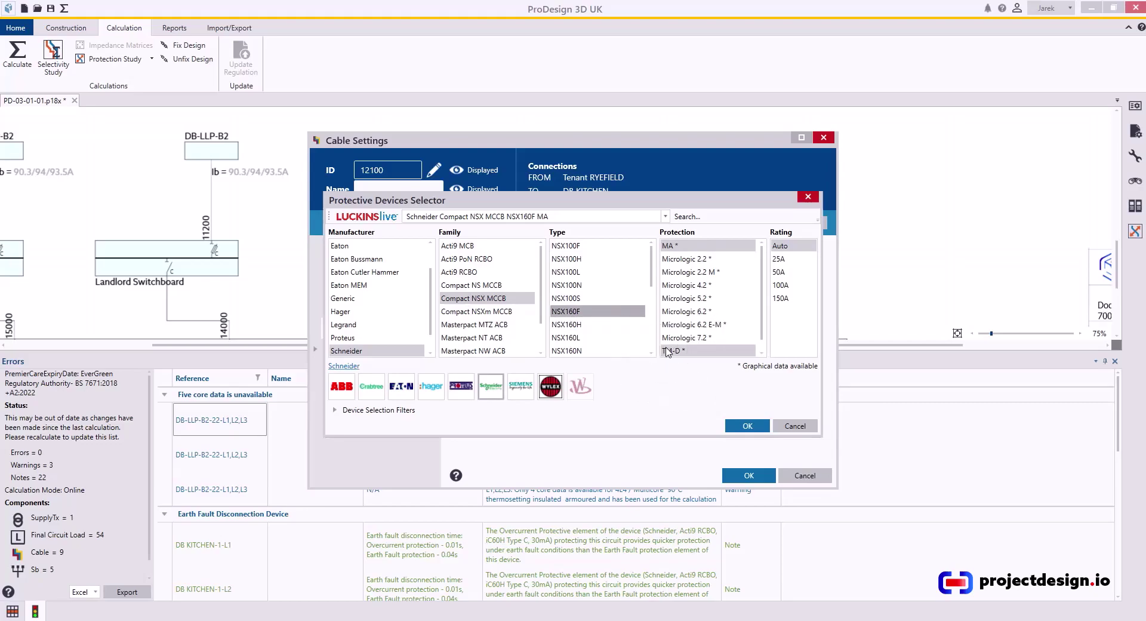
click(794, 338)
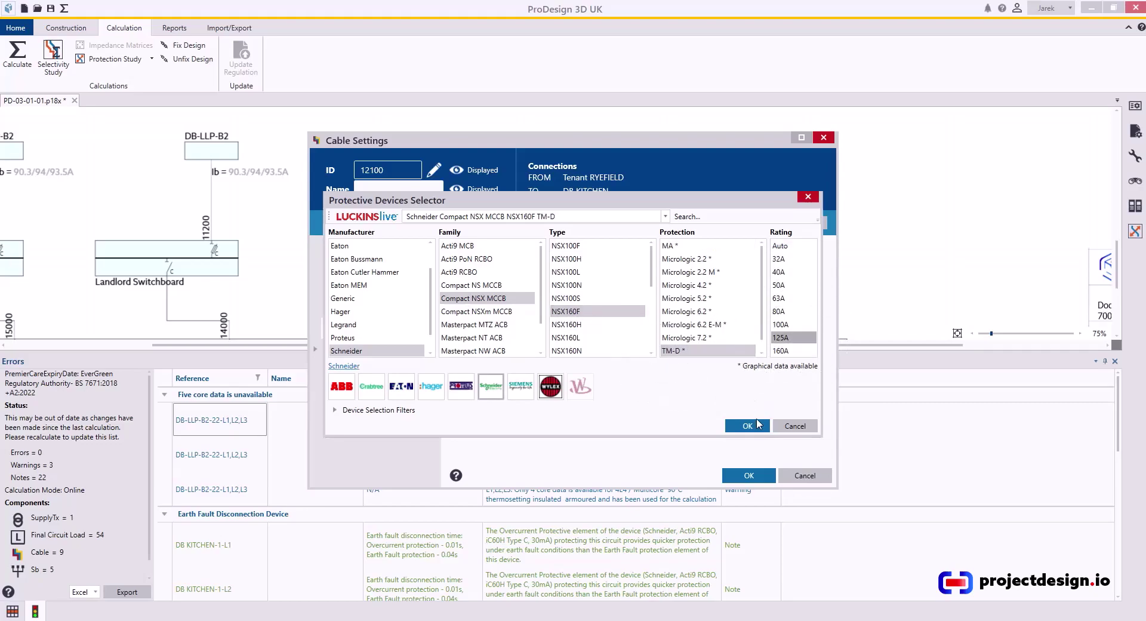
click(748, 425)
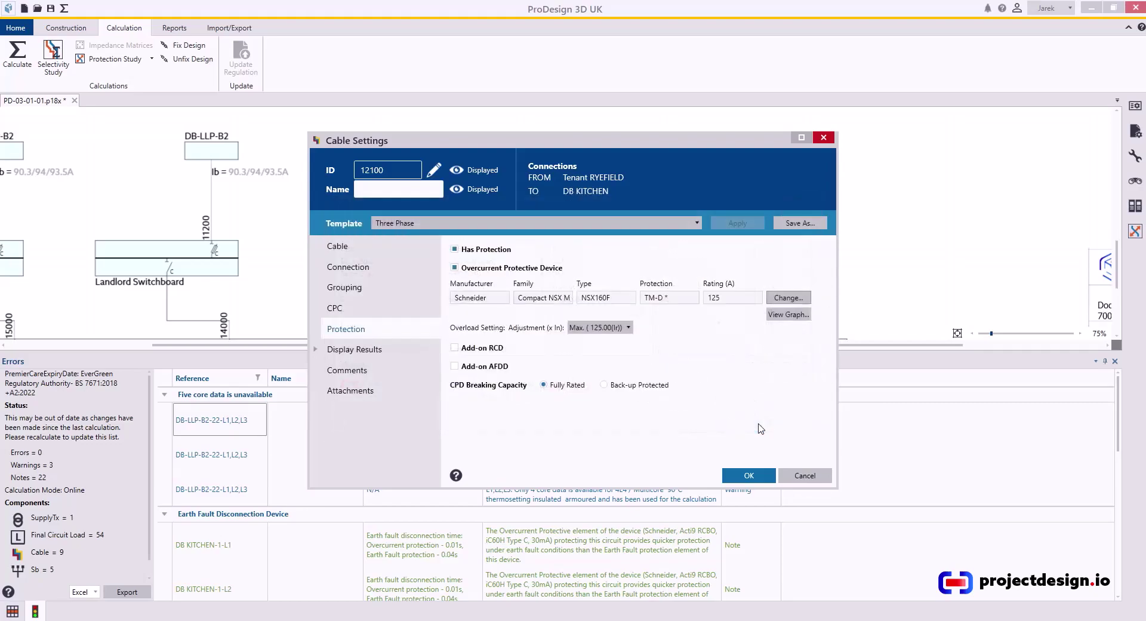
Step: Set cable 12100's CPD breaking capacity to Back-up Protected, backed by upstream NSX400N
click(605, 385)
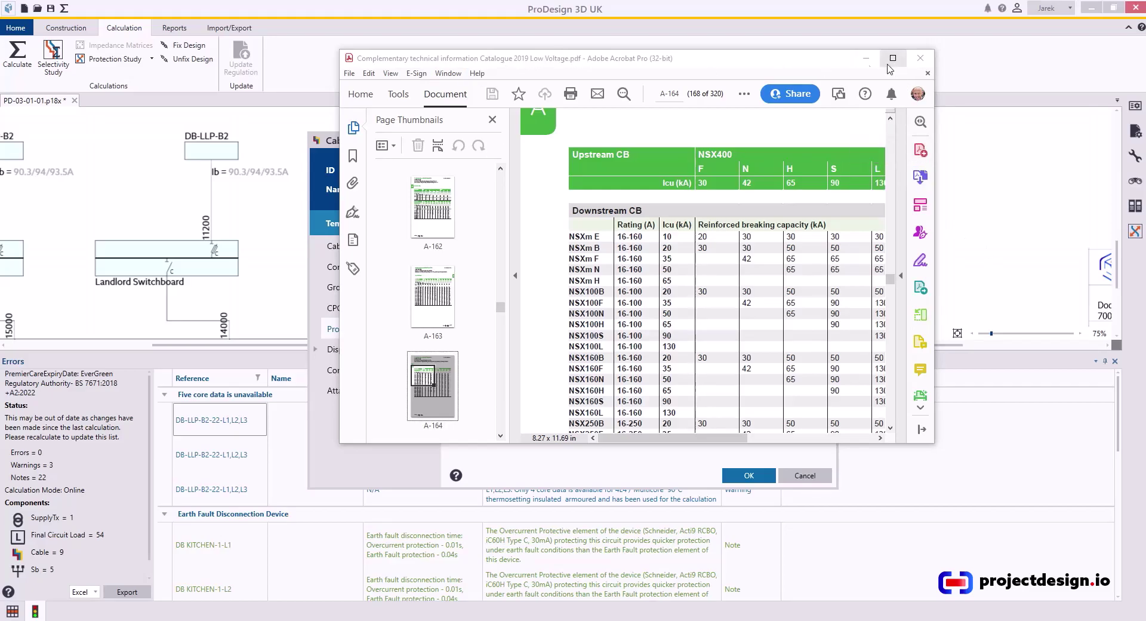
Step: Arrange the catalogue and Cable Settings windows side by side
drag(766, 65, 951, 80)
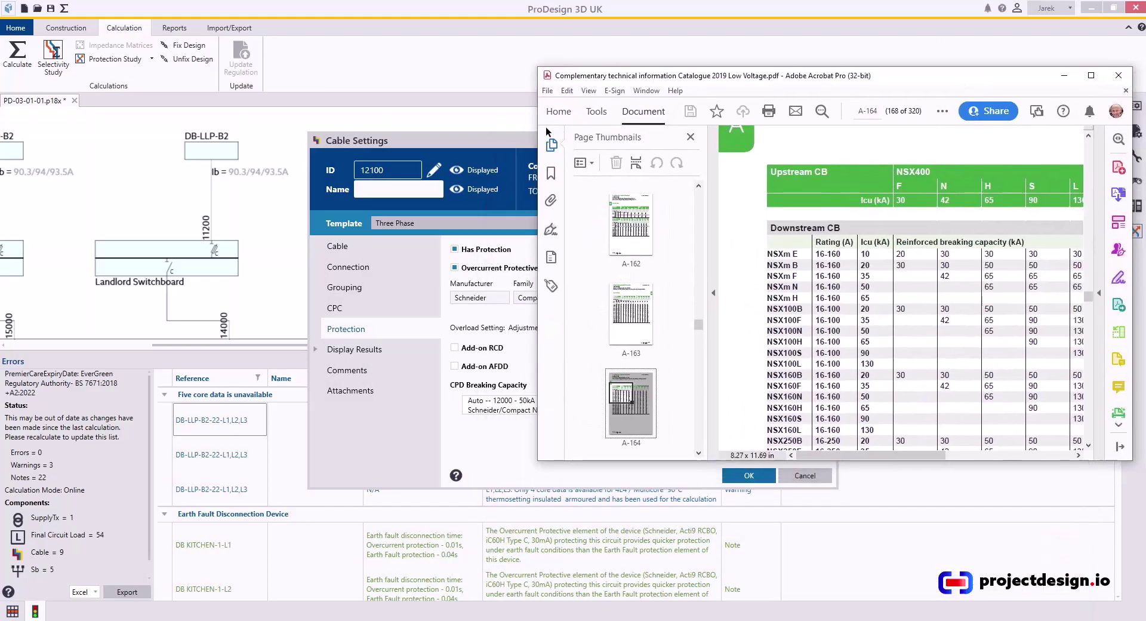
click(486, 149)
drag(486, 149, 334, 132)
key(alt+Tab)
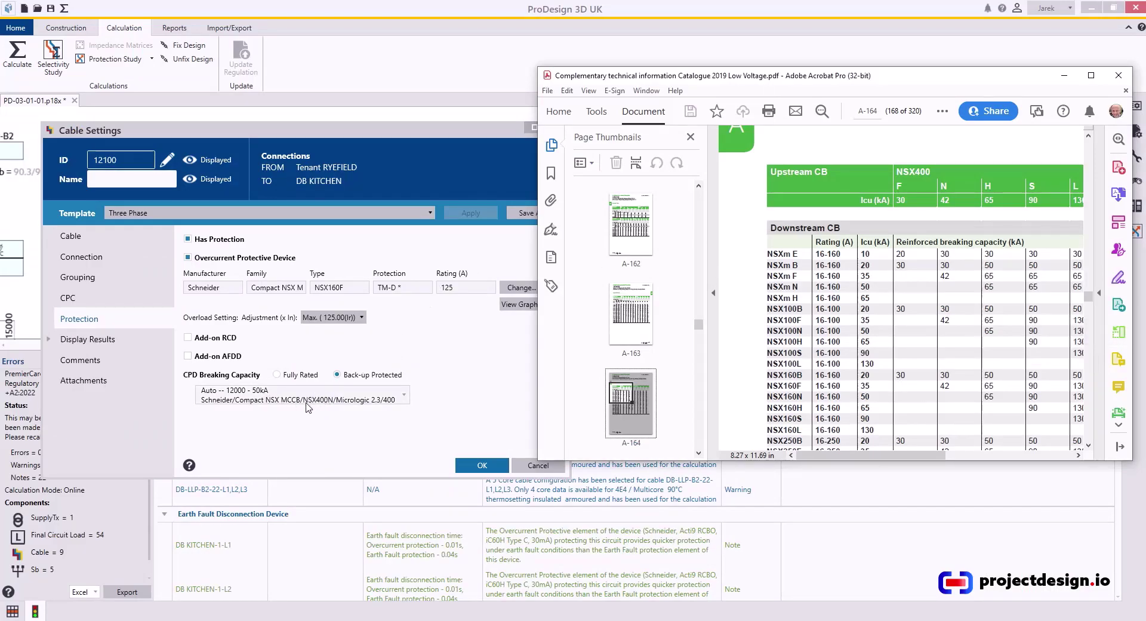
Step: Mark the NSX400 N column and NSX160F row showing 42 kA, then minimise Acrobat
scroll(908, 151, down, 1)
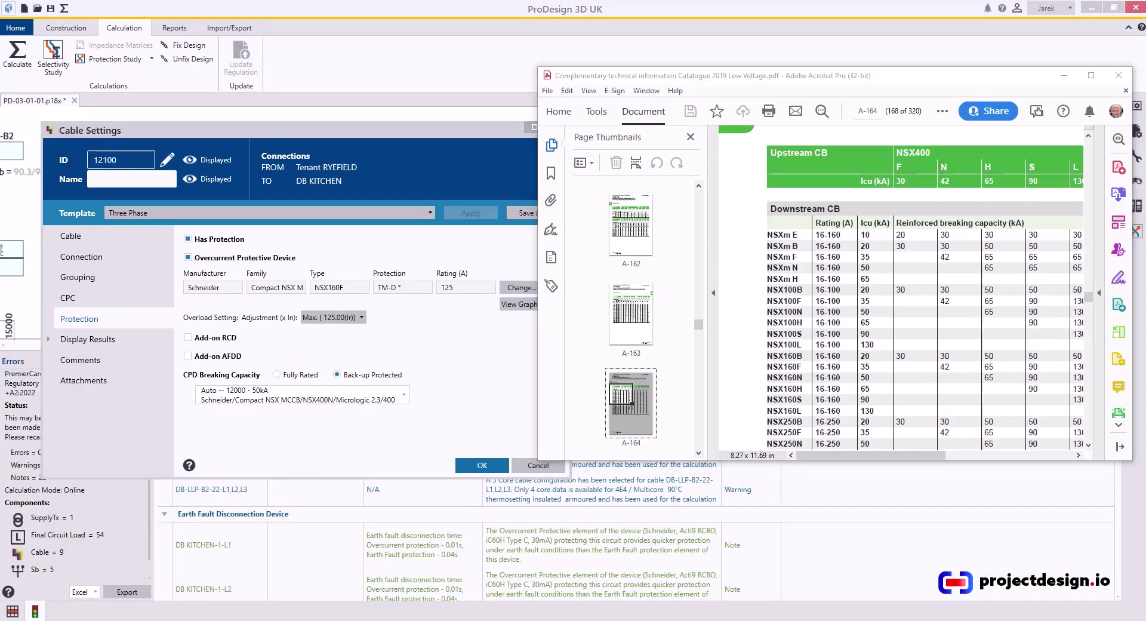
mouse_move(884, 141)
mouse_down()
mouse_move(940, 165)
mouse_move(958, 192)
mouse_up()
drag(761, 360, 898, 374)
drag(936, 157, 984, 383)
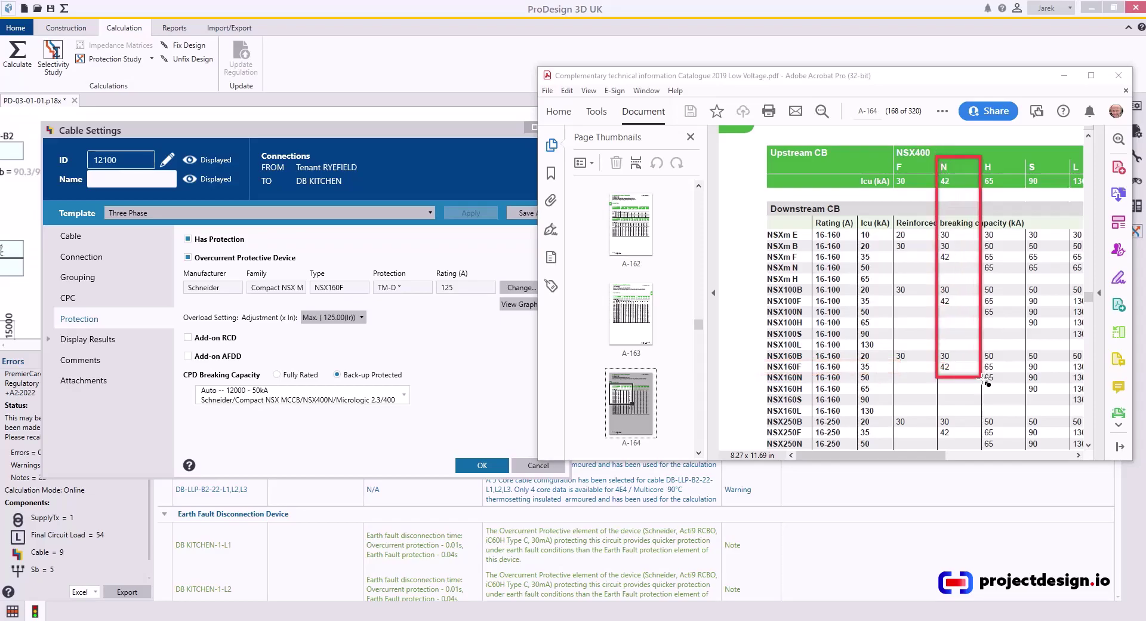
drag(760, 361, 985, 377)
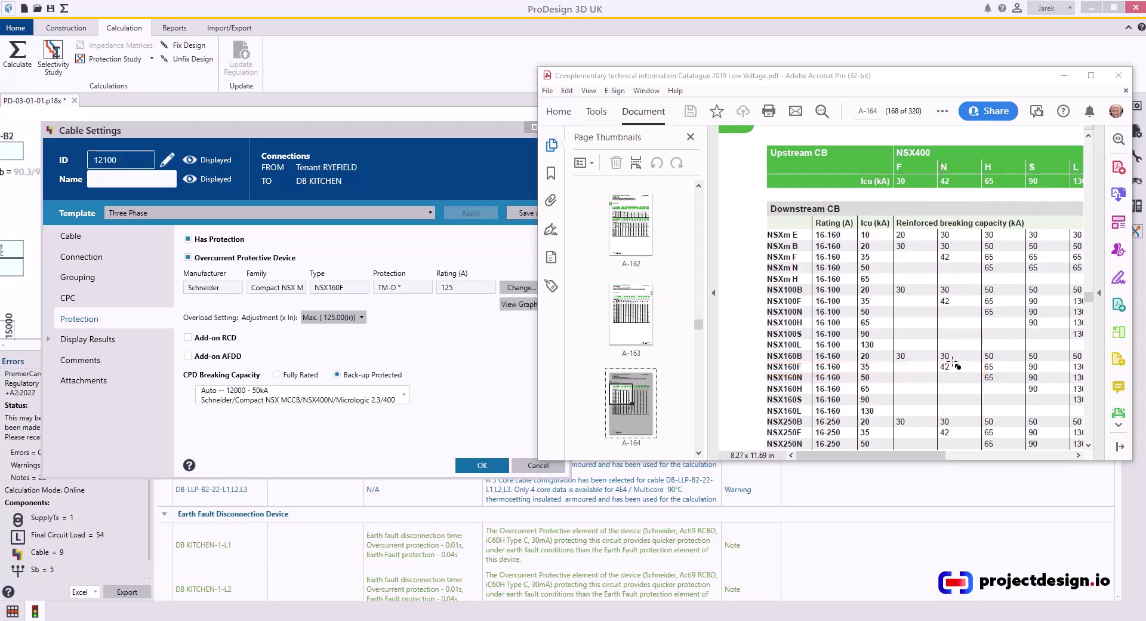
click(1064, 75)
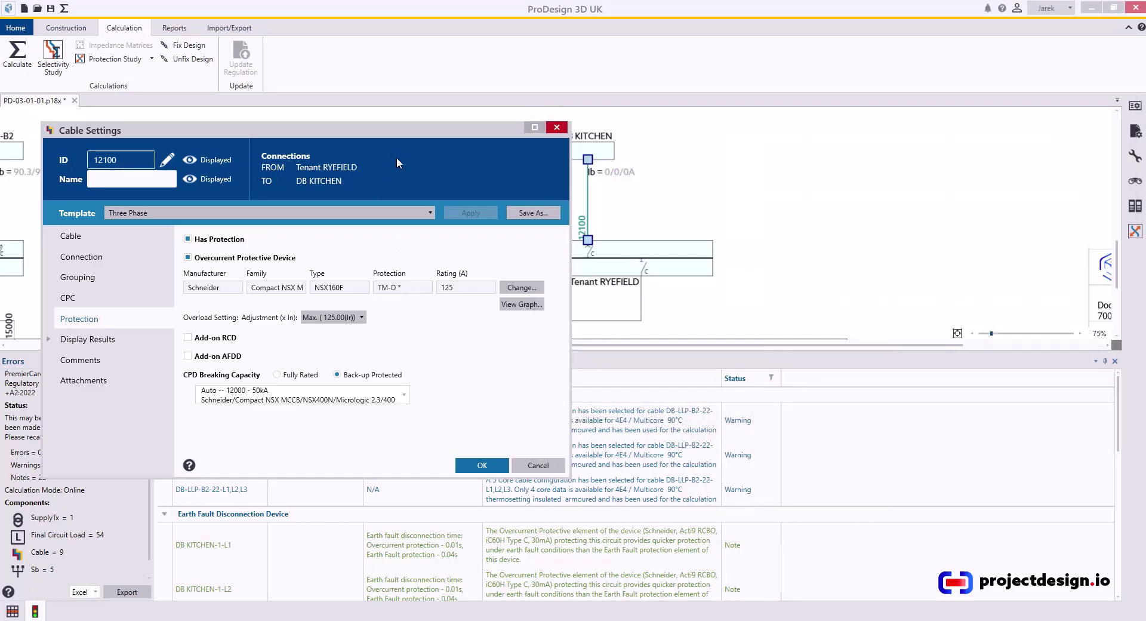
Step: Save cable 12100's settings and open DB KITCHEN's circuits list
drag(397, 156, 615, 132)
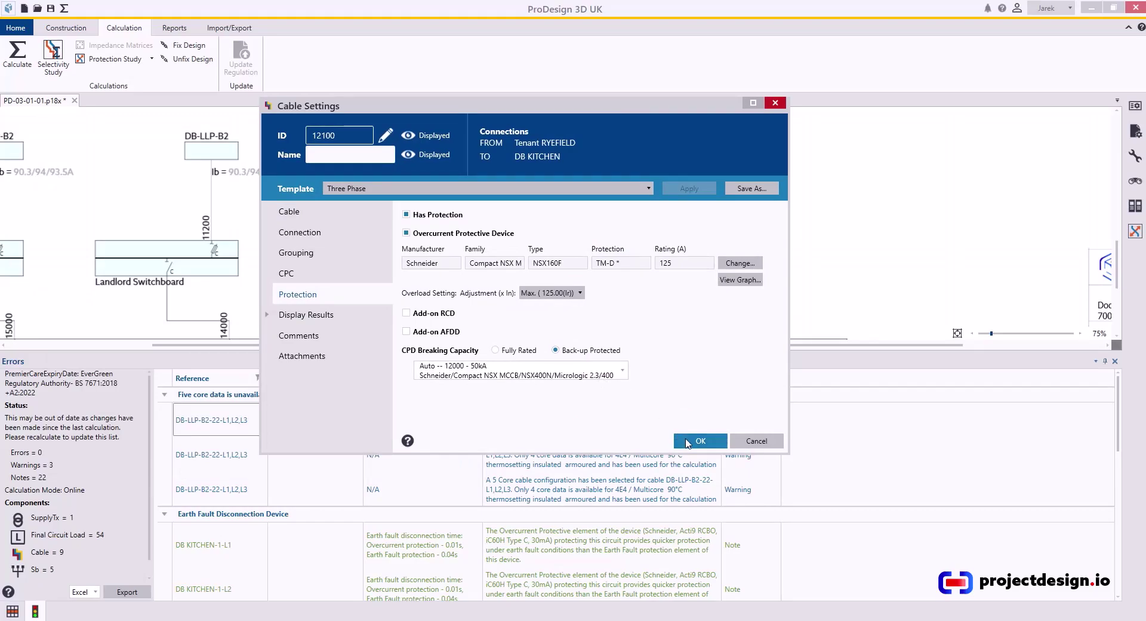
click(688, 442)
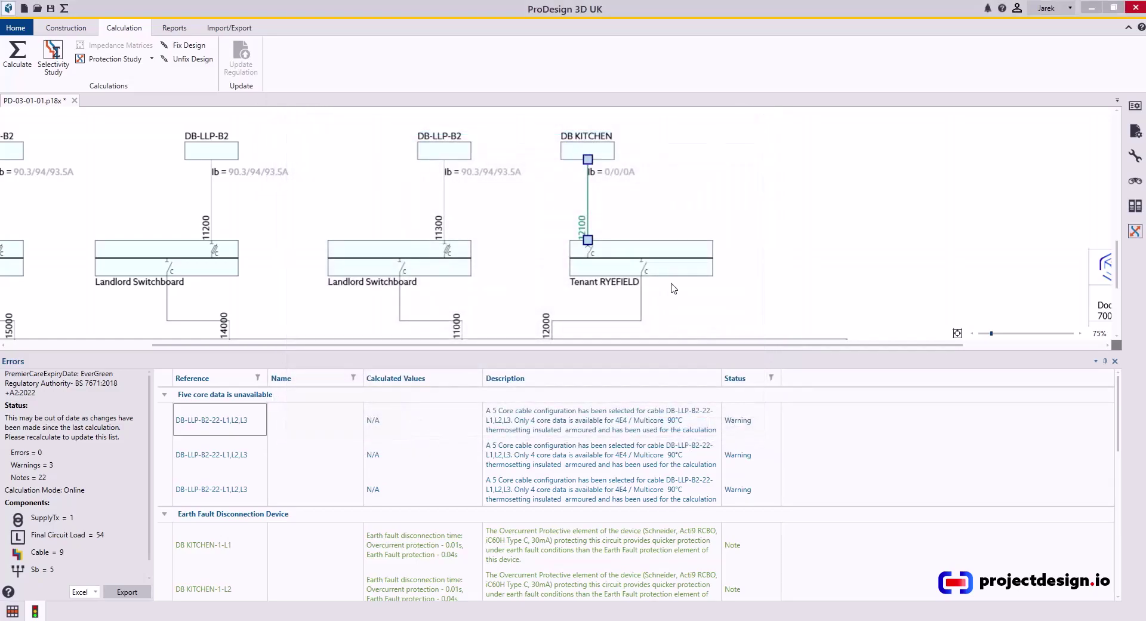
double_click(608, 152)
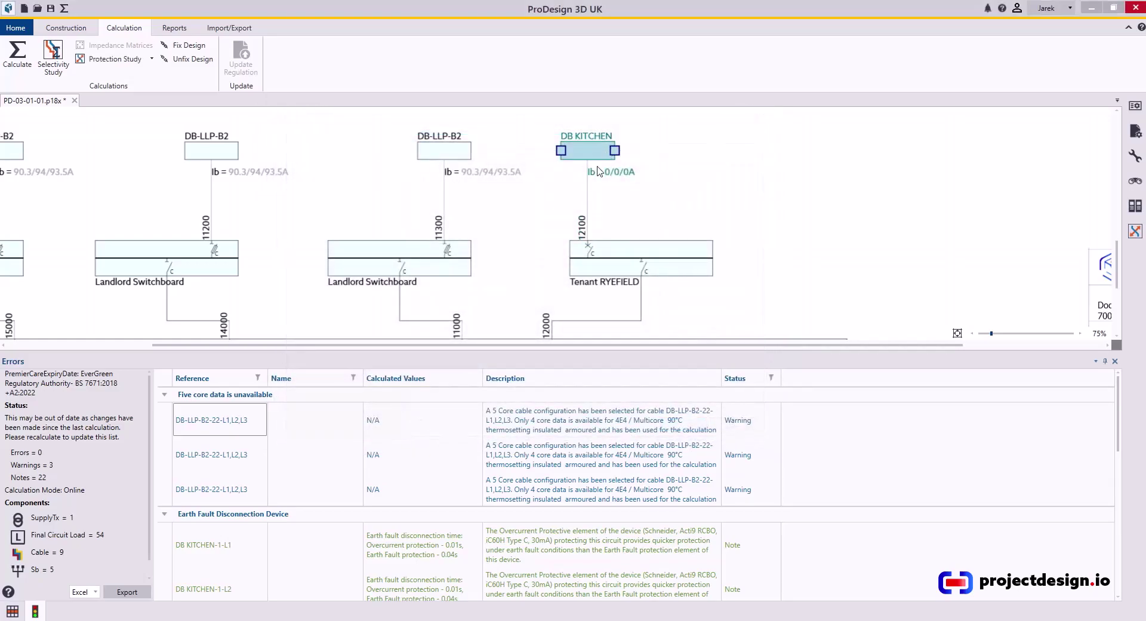
click(387, 369)
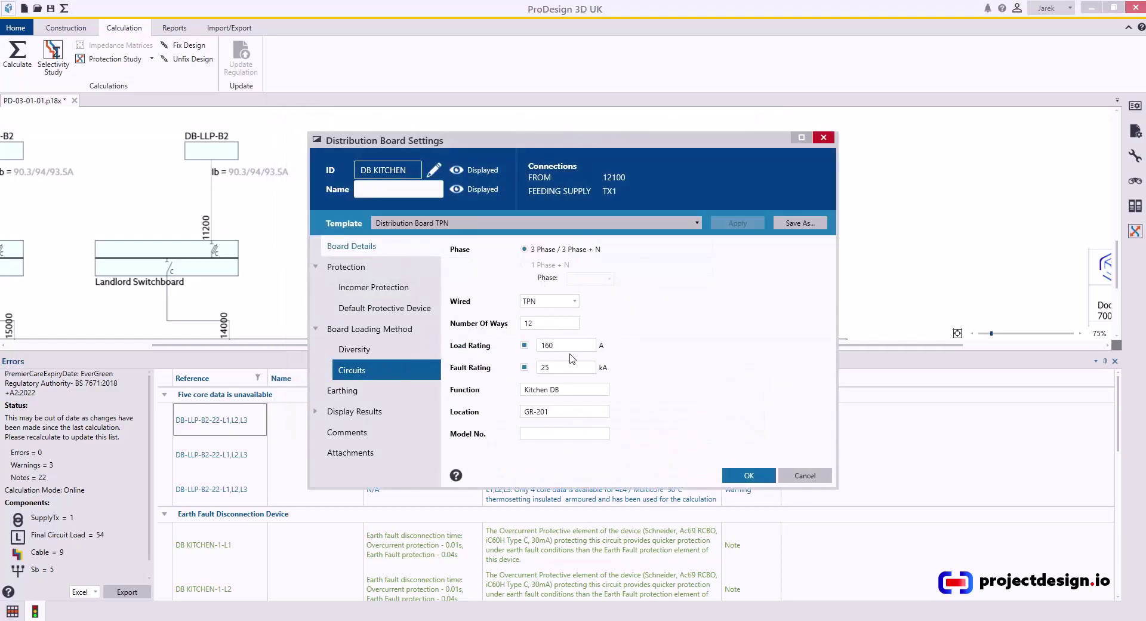
Step: Make way 12 L1 coffee machine circuit back-up protected at 36 kA
click(801, 138)
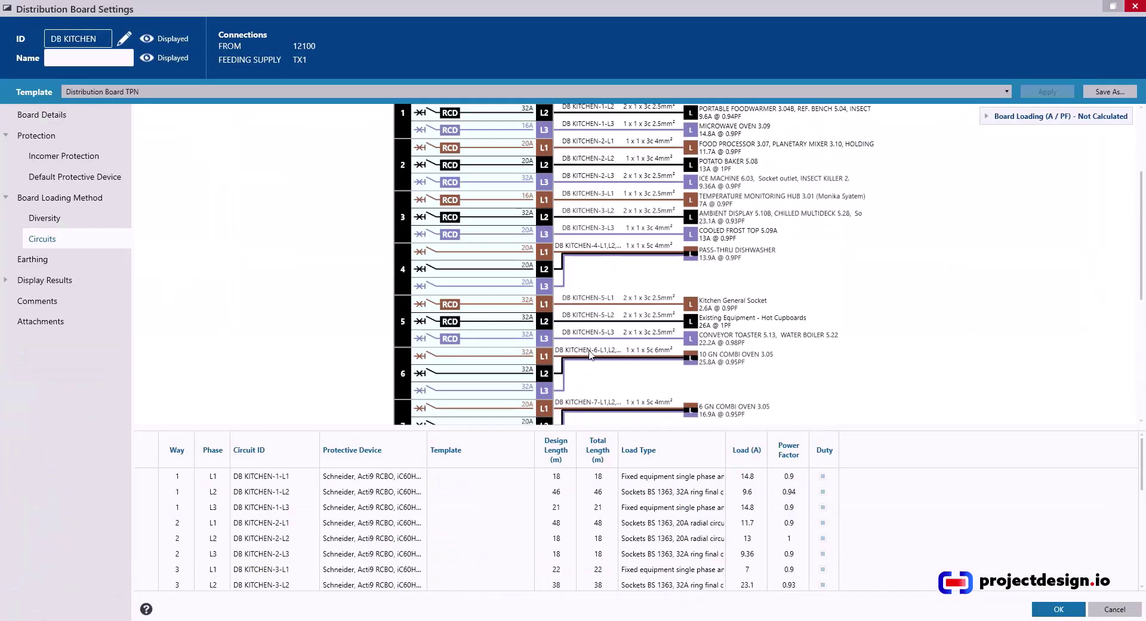
scroll(643, 187, down, 3)
scroll(643, 188, down, 1)
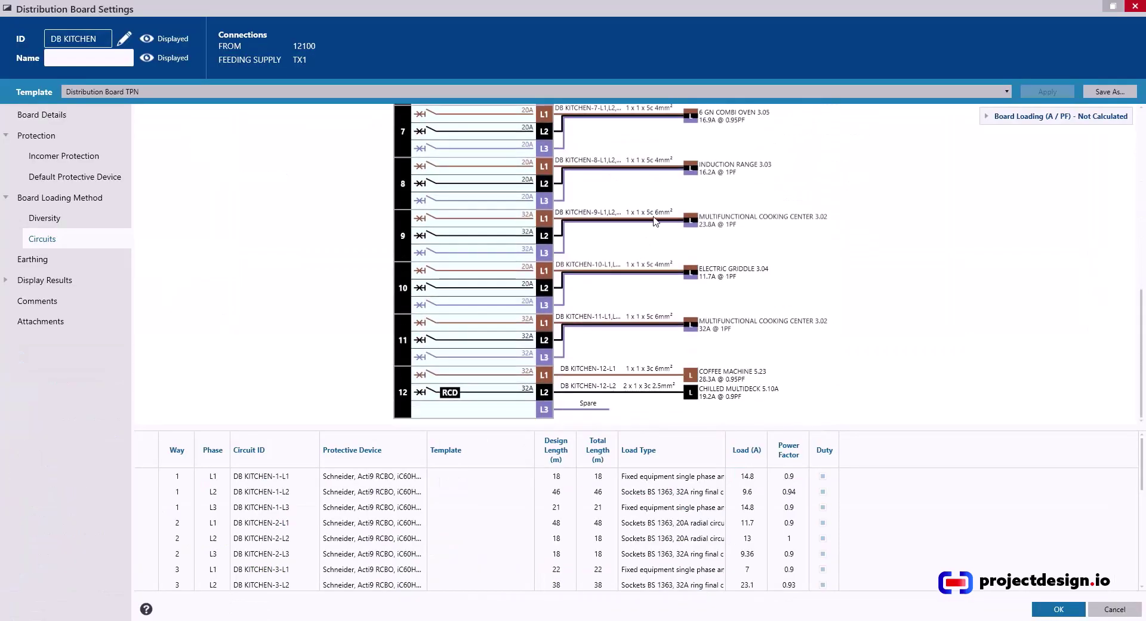
double_click(609, 369)
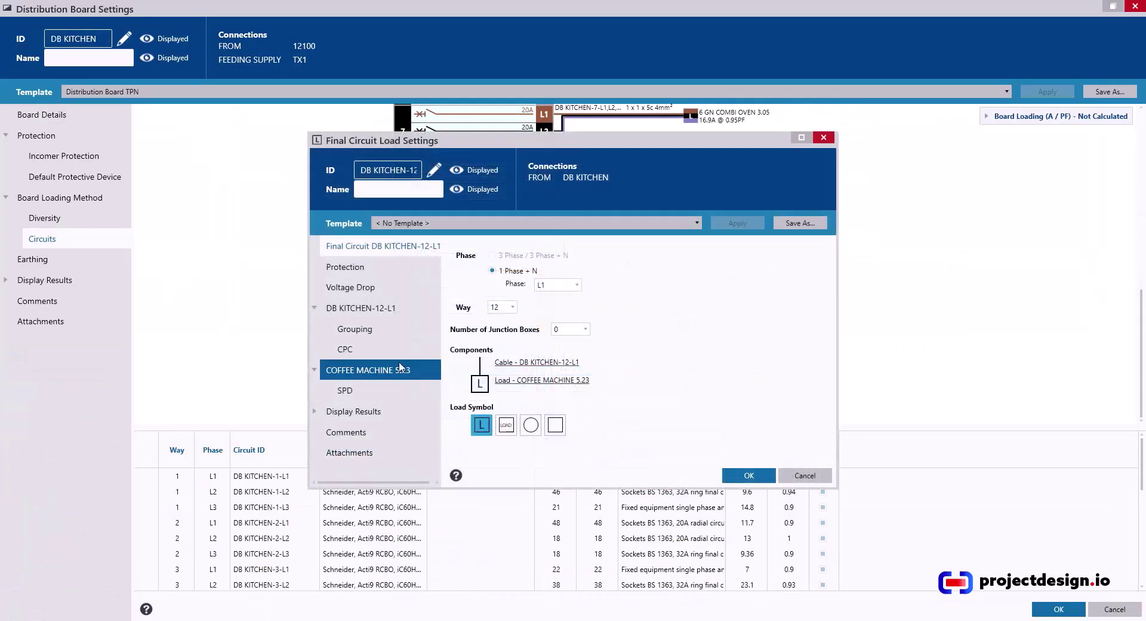
click(350, 267)
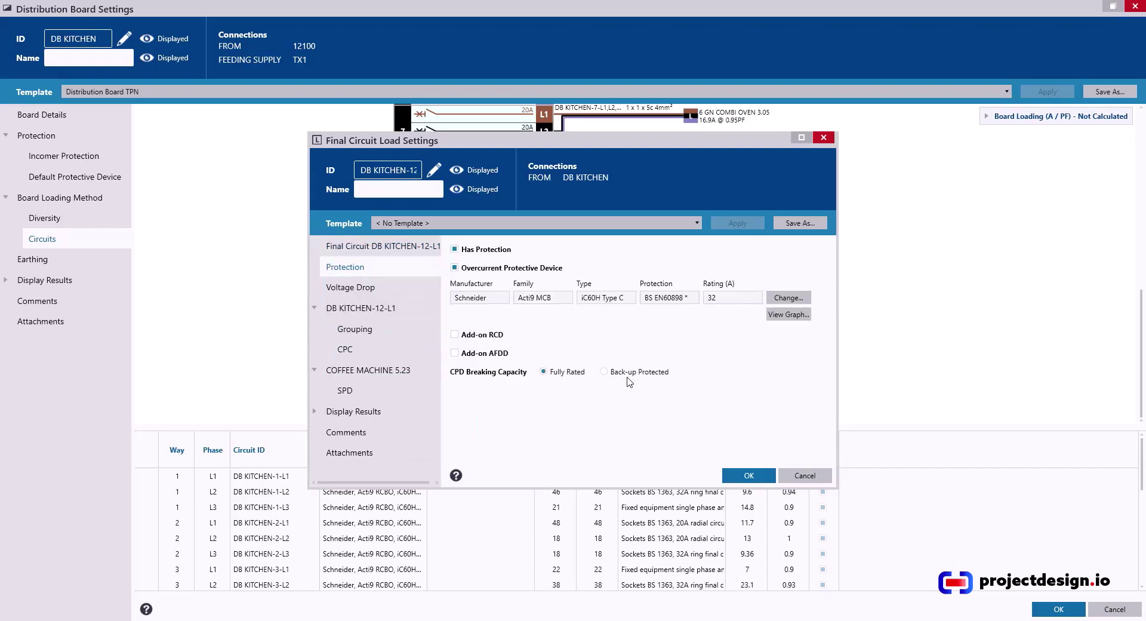
click(604, 371)
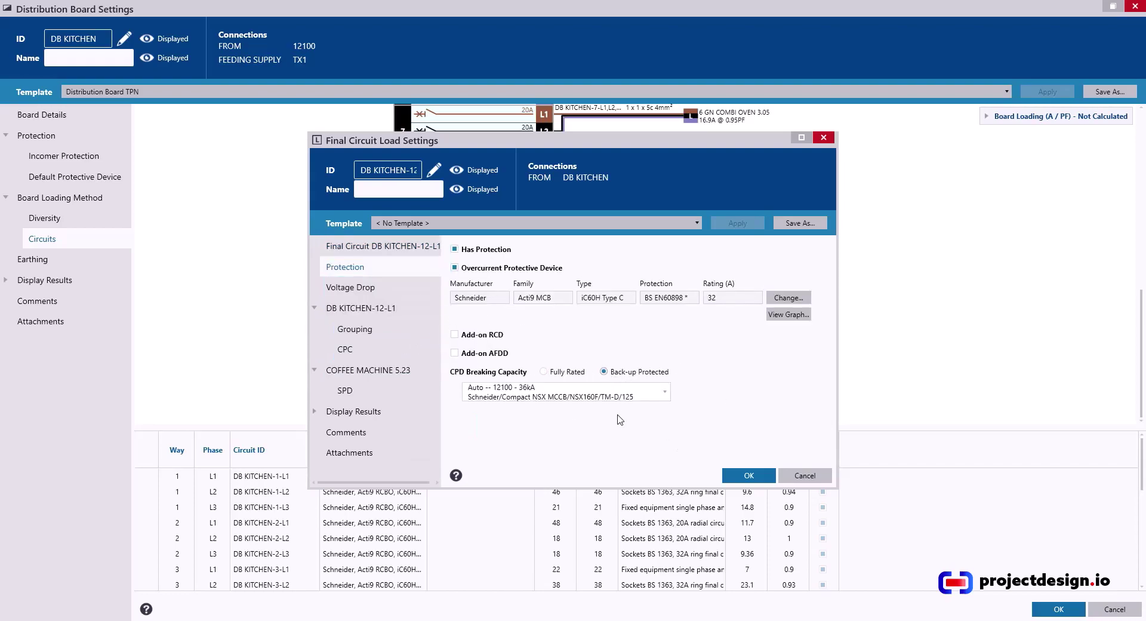